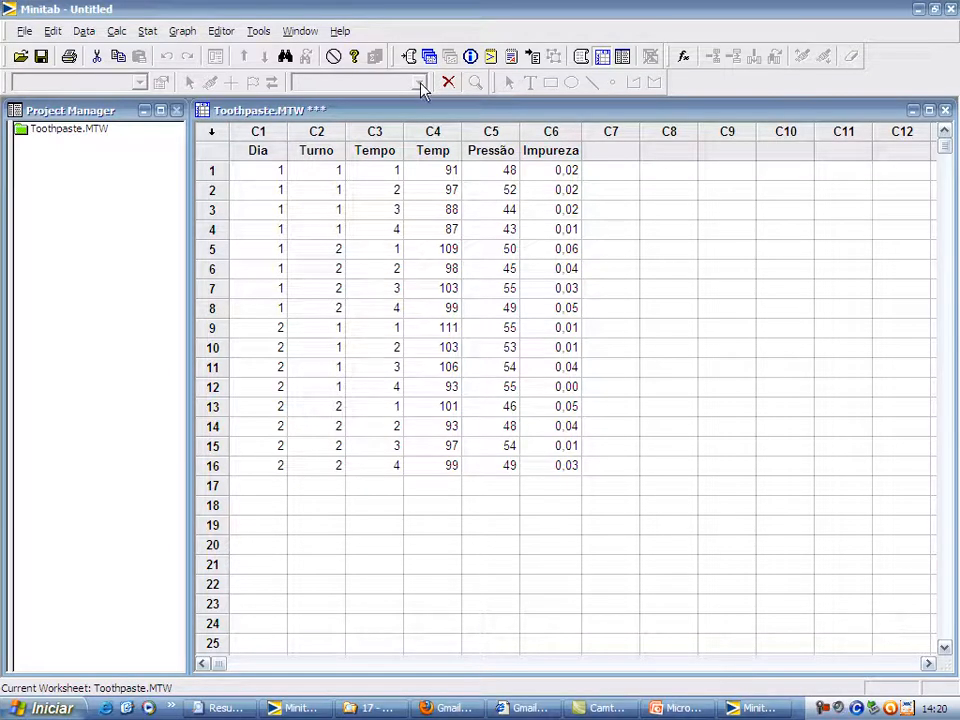
# Create a simple matrix plot of Impureza, Pressão and Temp, and maximize the graph window
pyautogui.click(183, 31)
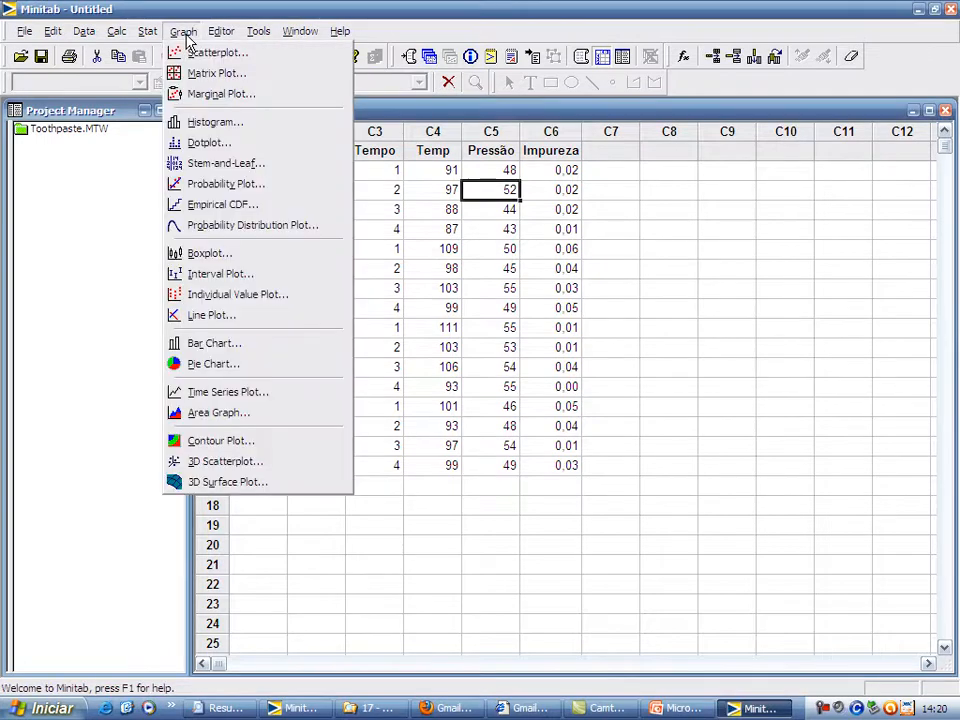
pyautogui.click(200, 74)
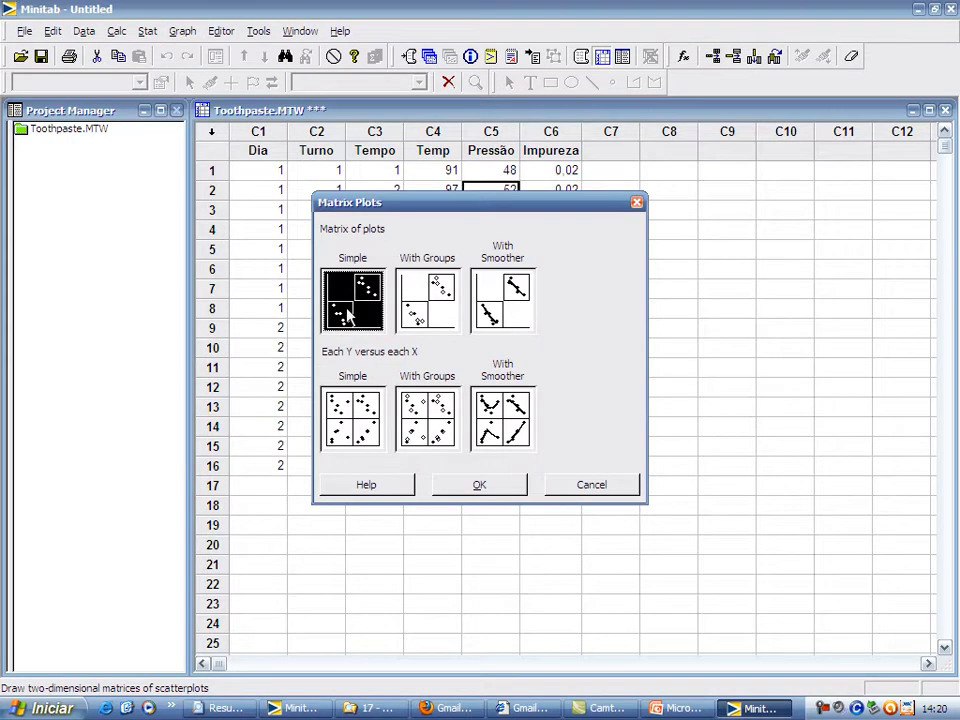
pyautogui.click(456, 488)
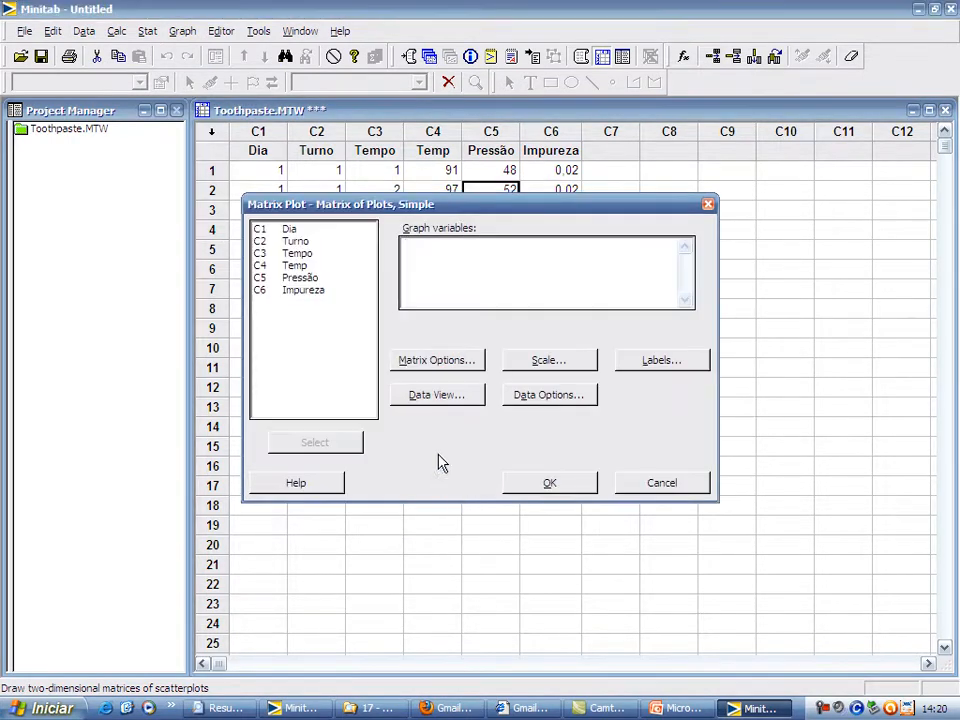
pyautogui.doubleClick(303, 291)
pyautogui.doubleClick(309, 279)
pyautogui.doubleClick(300, 265)
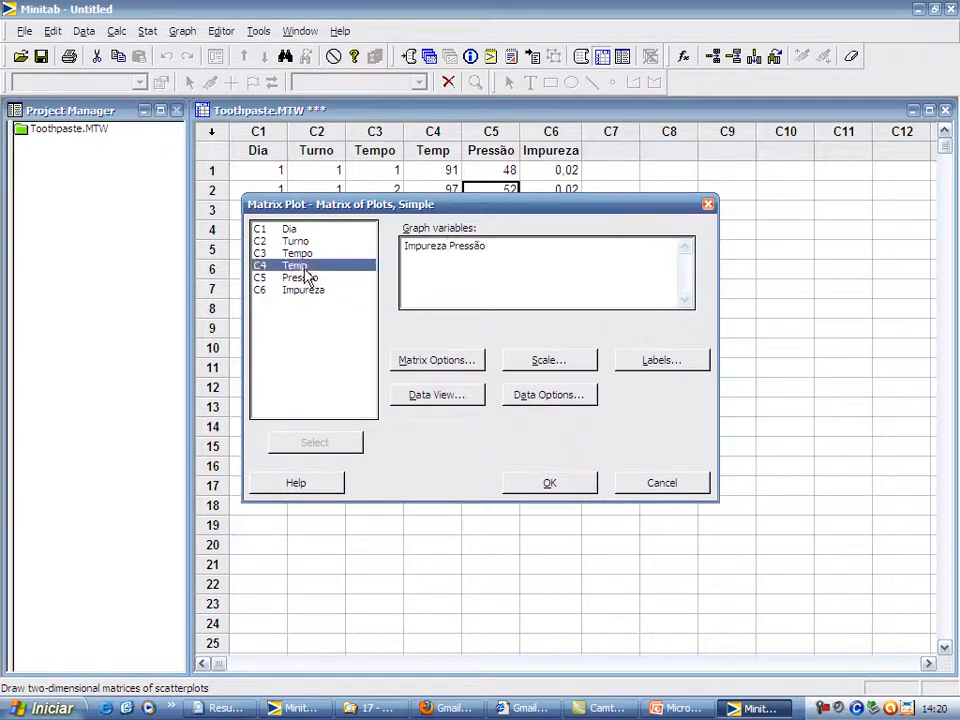
pyautogui.click(550, 483)
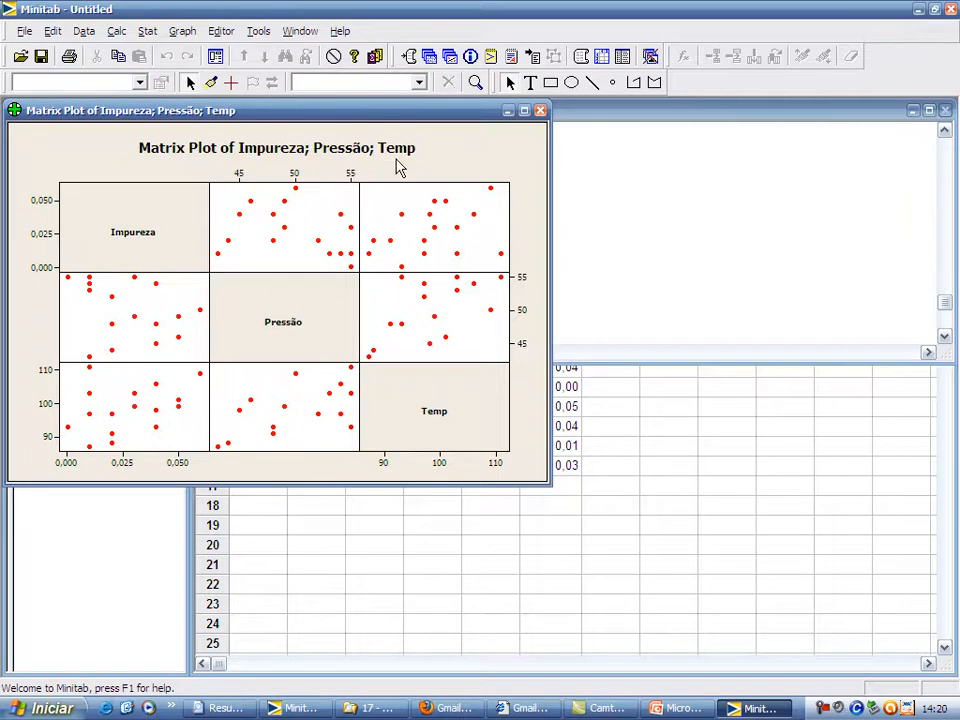
pyautogui.click(524, 110)
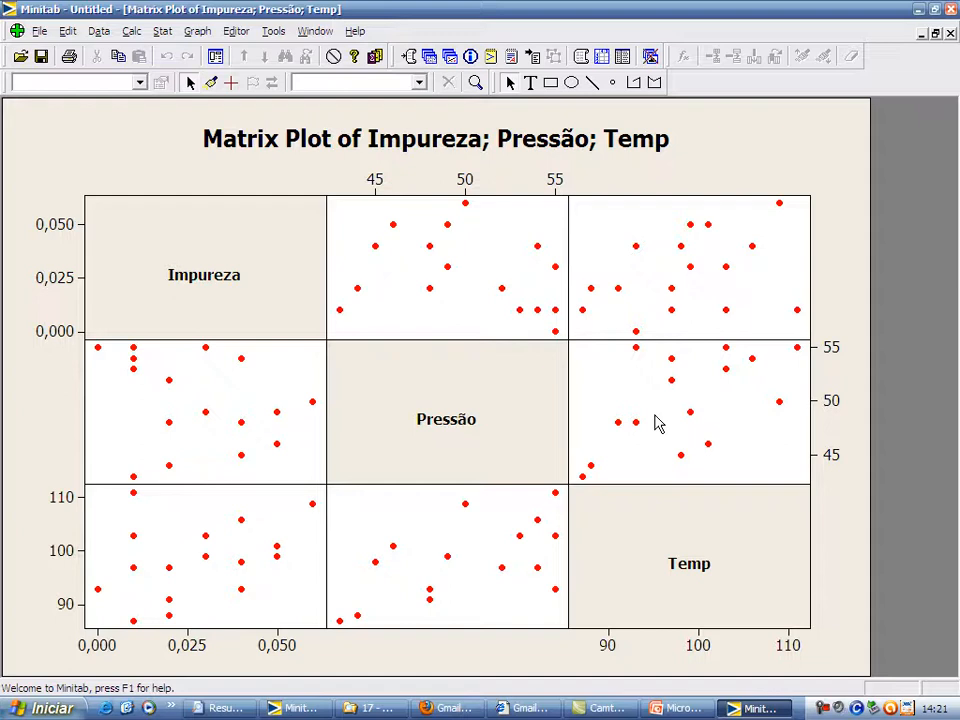
# Run a Fully Nested ANOVA with Impureza as the response and Dia, Turno and Tempo as factors, in that order
pyautogui.click(168, 35)
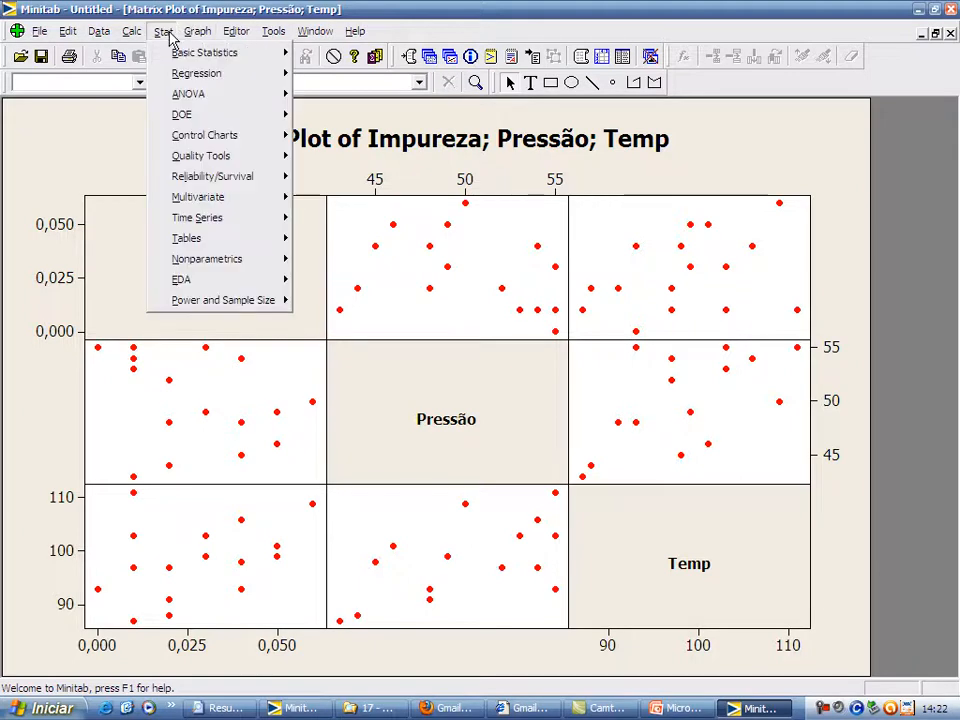
pyautogui.moveTo(233, 100)
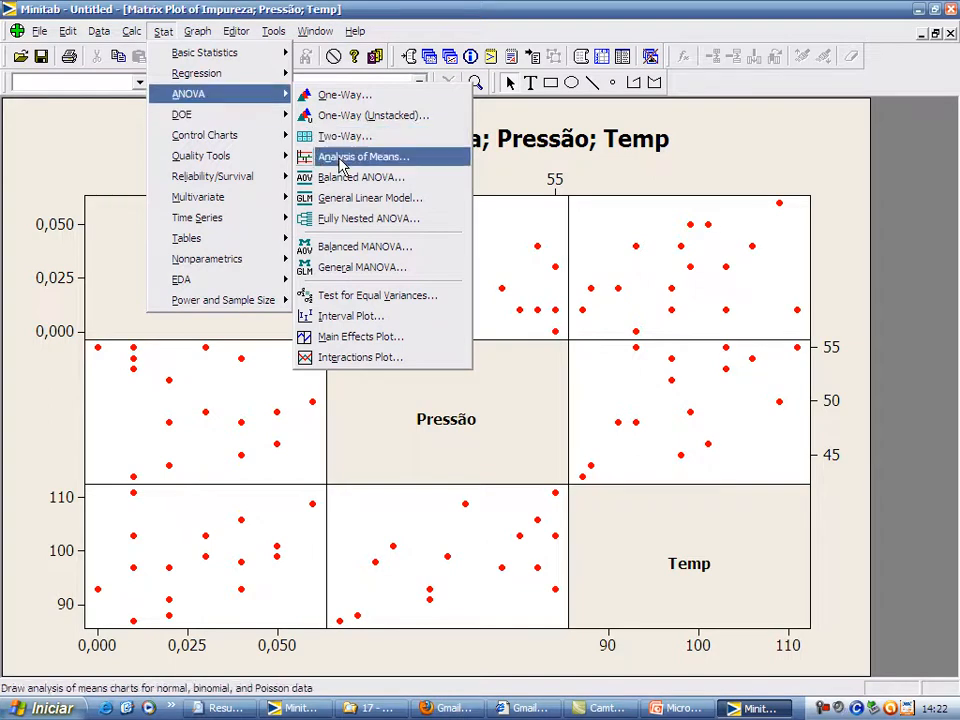
pyautogui.click(340, 226)
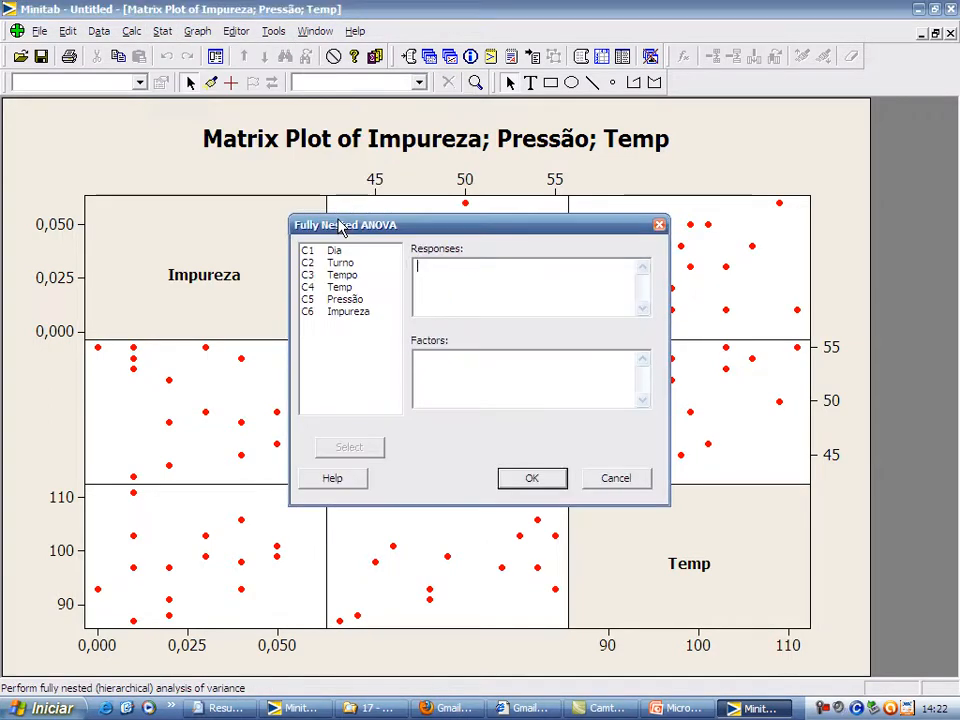
pyautogui.doubleClick(350, 316)
pyautogui.click(426, 357)
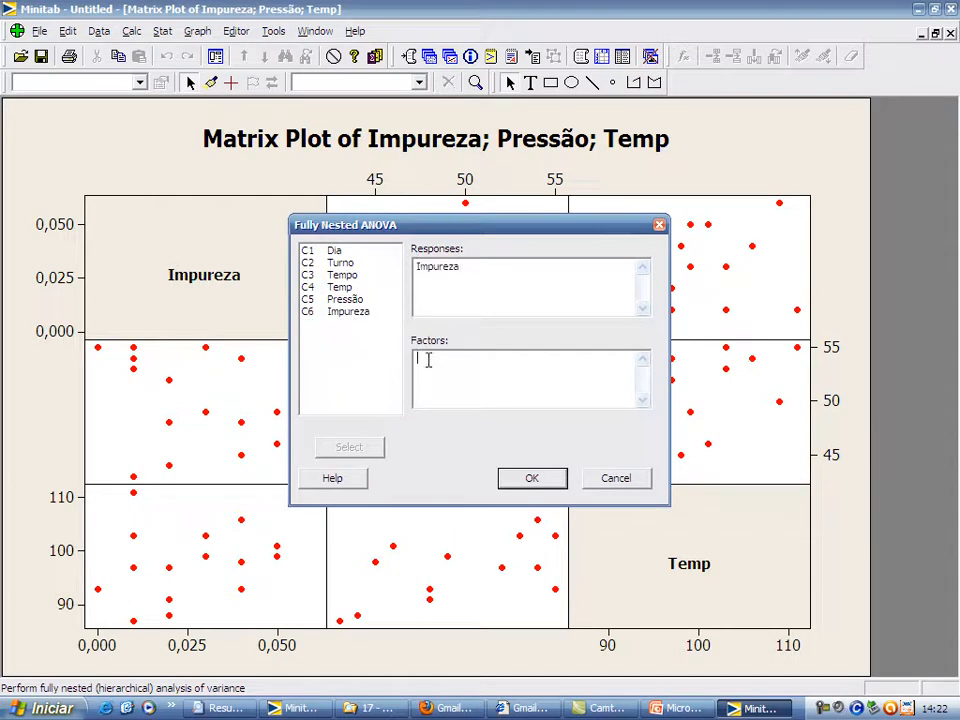
pyautogui.doubleClick(333, 253)
pyautogui.click(333, 253)
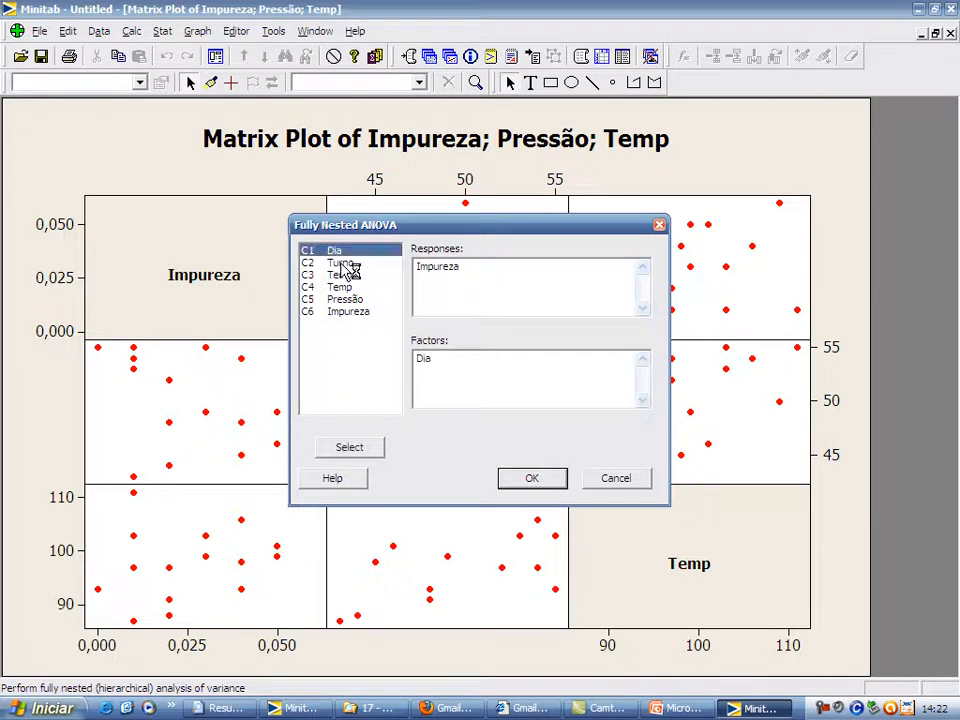
pyautogui.doubleClick(342, 264)
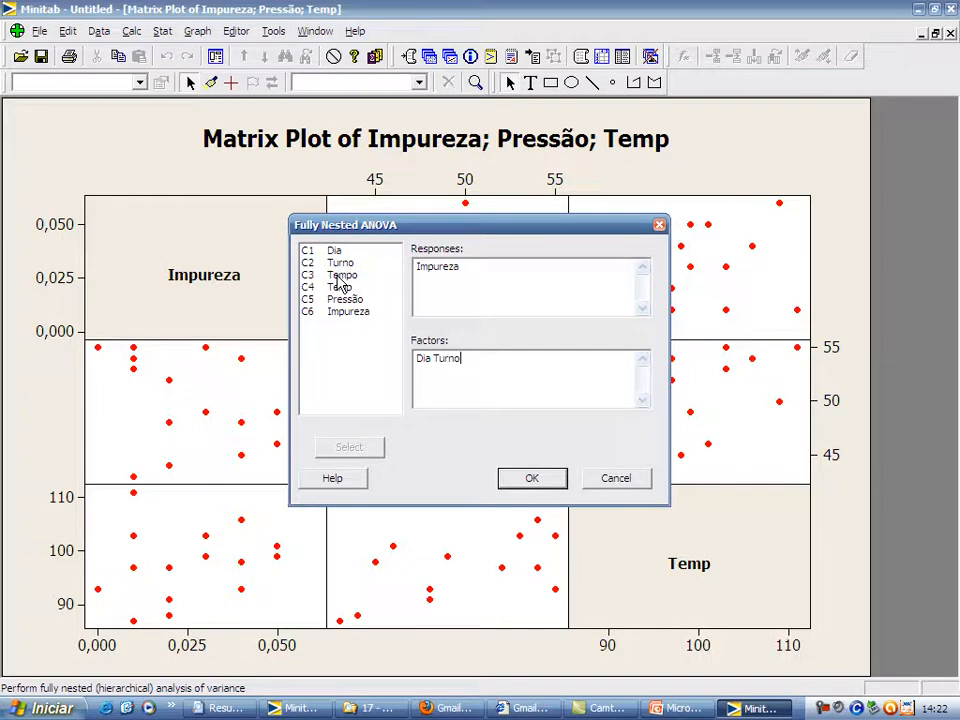
pyautogui.doubleClick(339, 276)
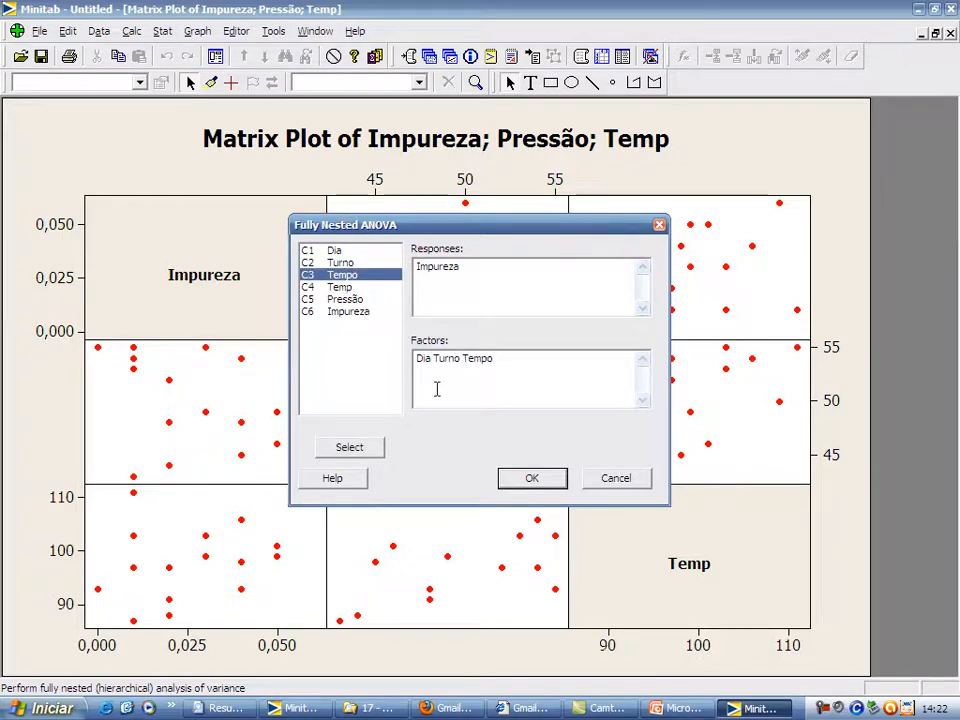
pyautogui.click(522, 480)
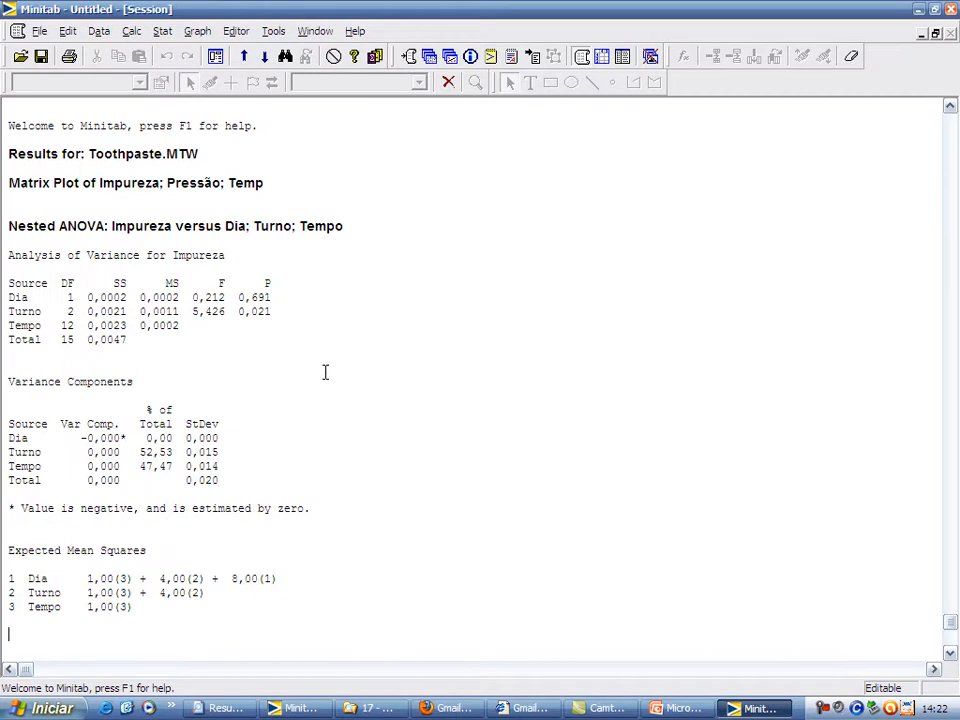
# Examine the percent-of-total variance components for Turno and Tempo in the nested ANOVA results
pyautogui.click(396, 366)
pyautogui.scroll(-2, 396, 366)
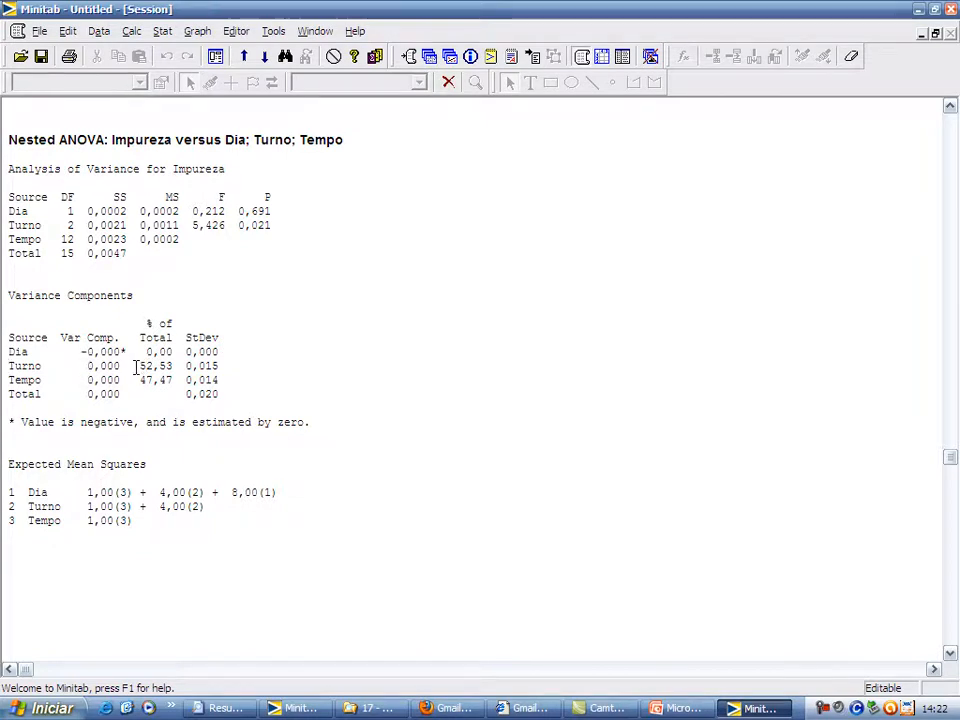
pyautogui.moveTo(136, 366); pyautogui.dragTo(173, 380)
pyautogui.click(174, 367)
pyautogui.click(141, 379)
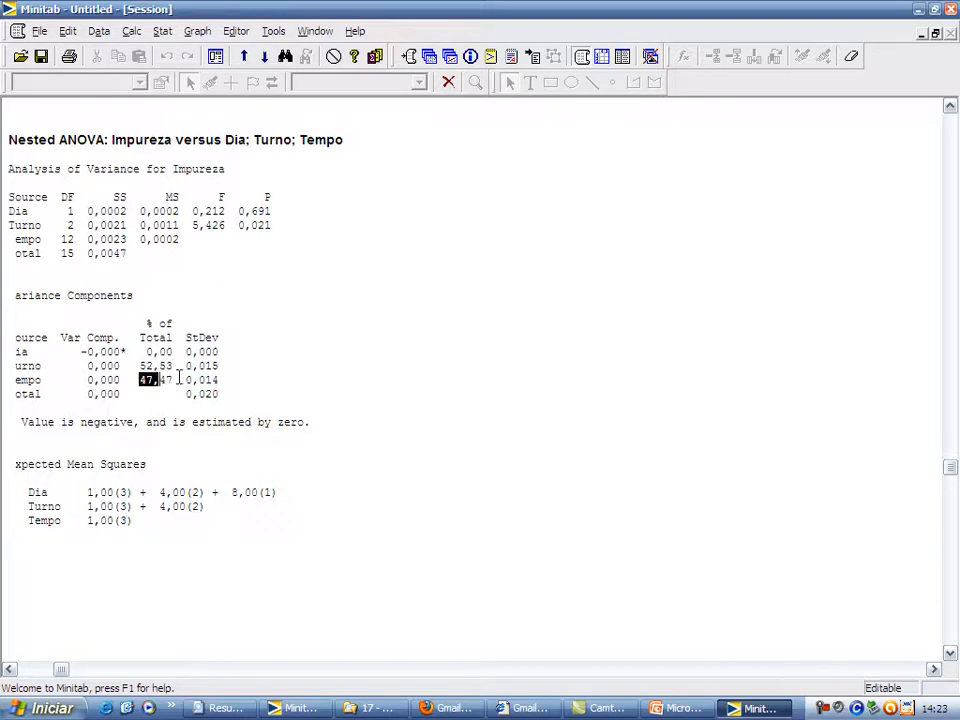
pyautogui.click(175, 379)
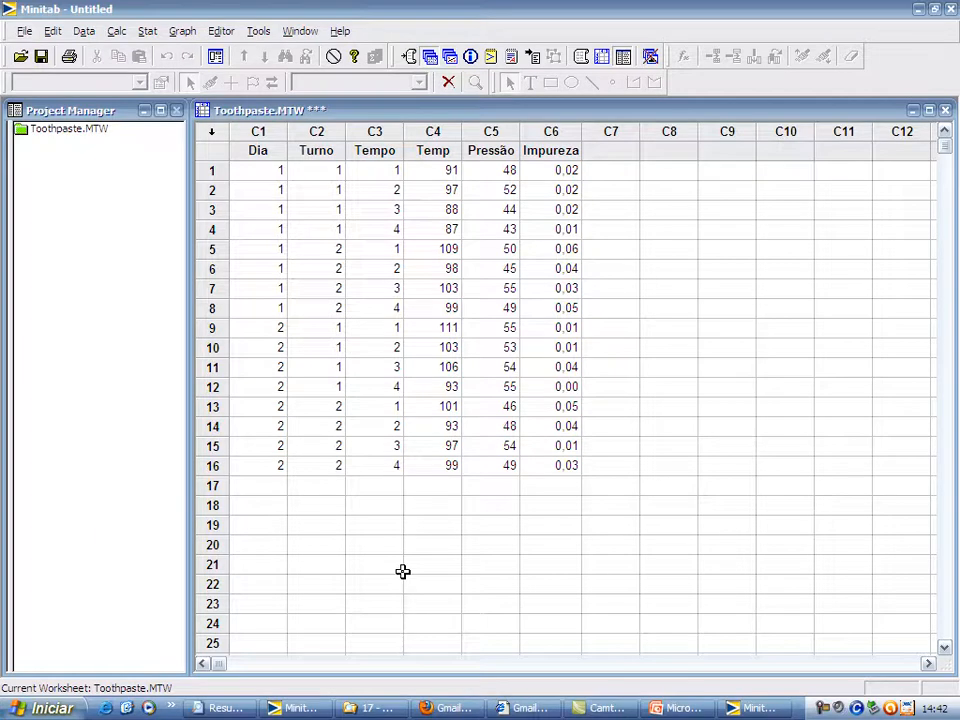
# Create a Multi-Vari Chart with Impureza as response and Tempo, Turno and Dia as factors 1 to 3, and maximize the graph window
pyautogui.click(147, 31)
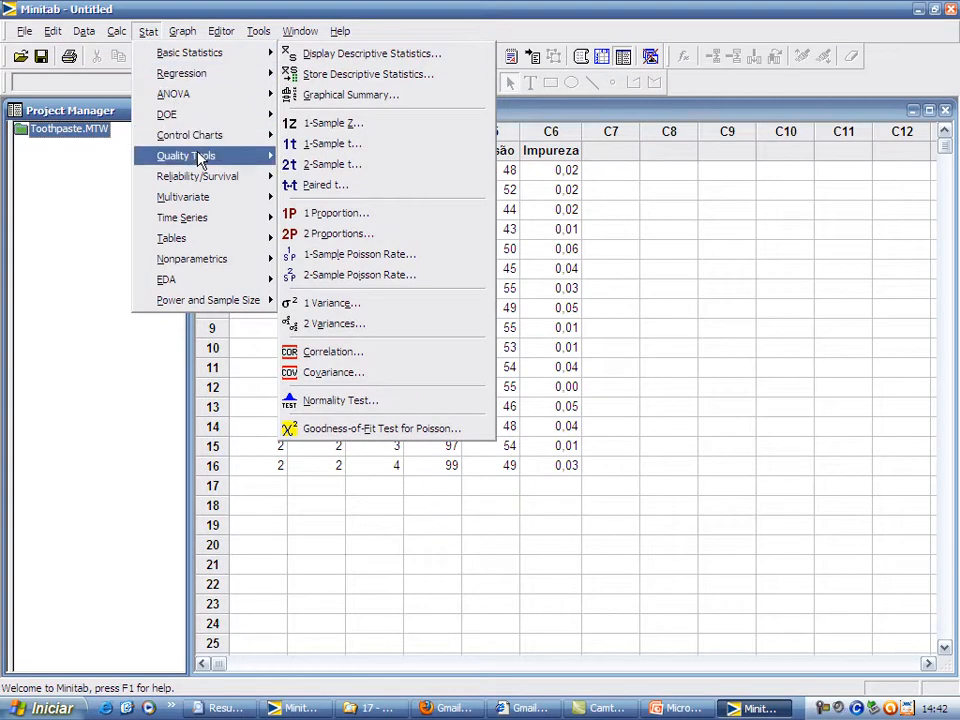
pyautogui.moveTo(200, 160)
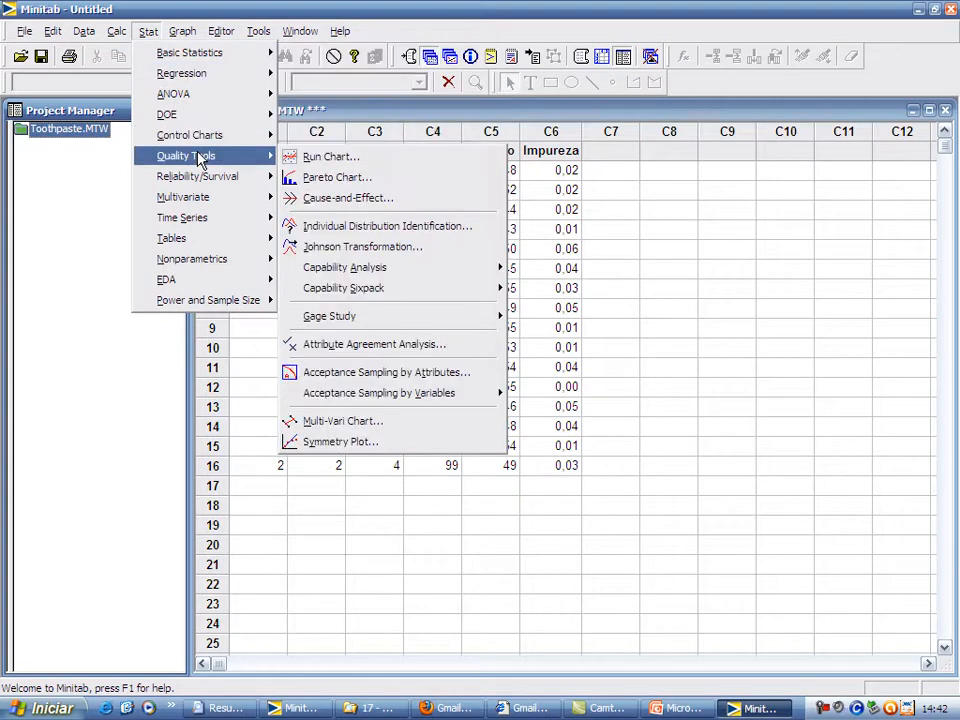
pyautogui.click(365, 421)
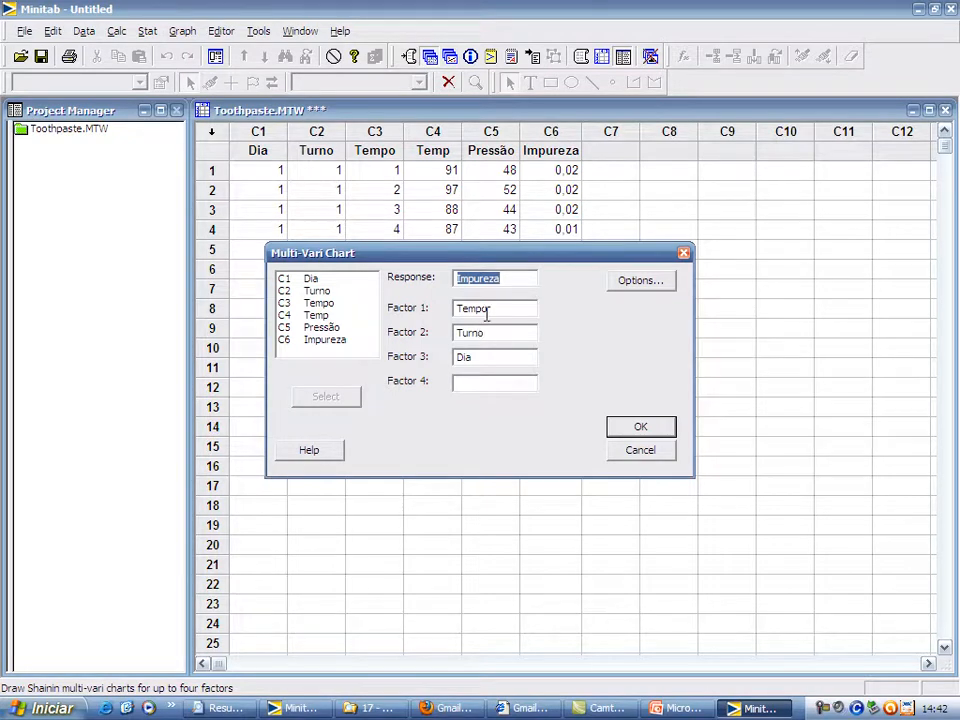
pyautogui.moveTo(493, 310); pyautogui.dragTo(456, 307)
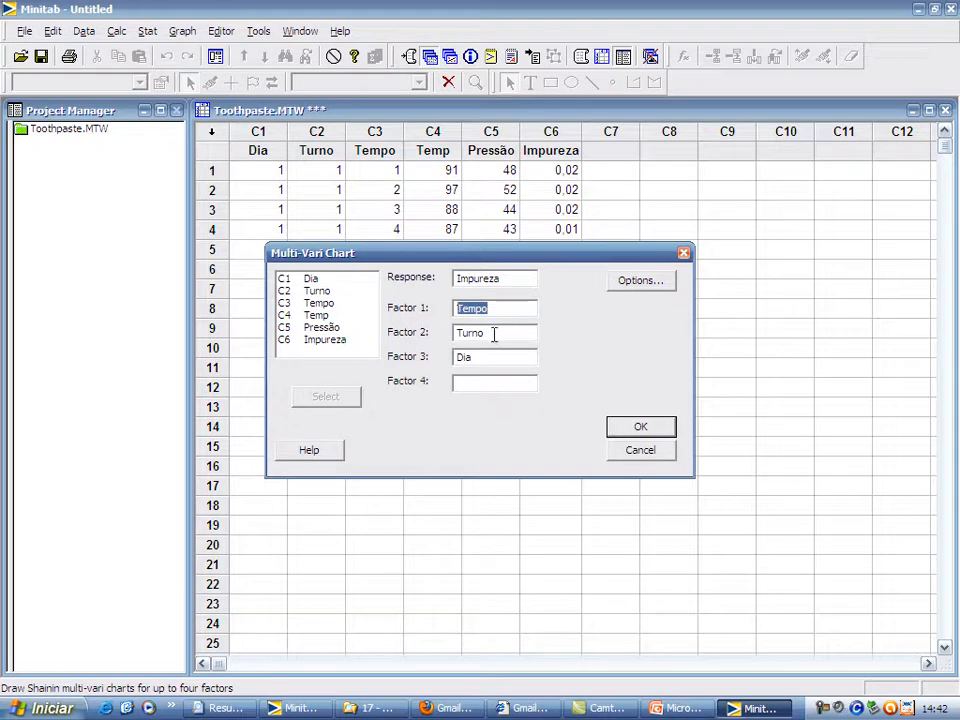
pyautogui.doubleClick(476, 332)
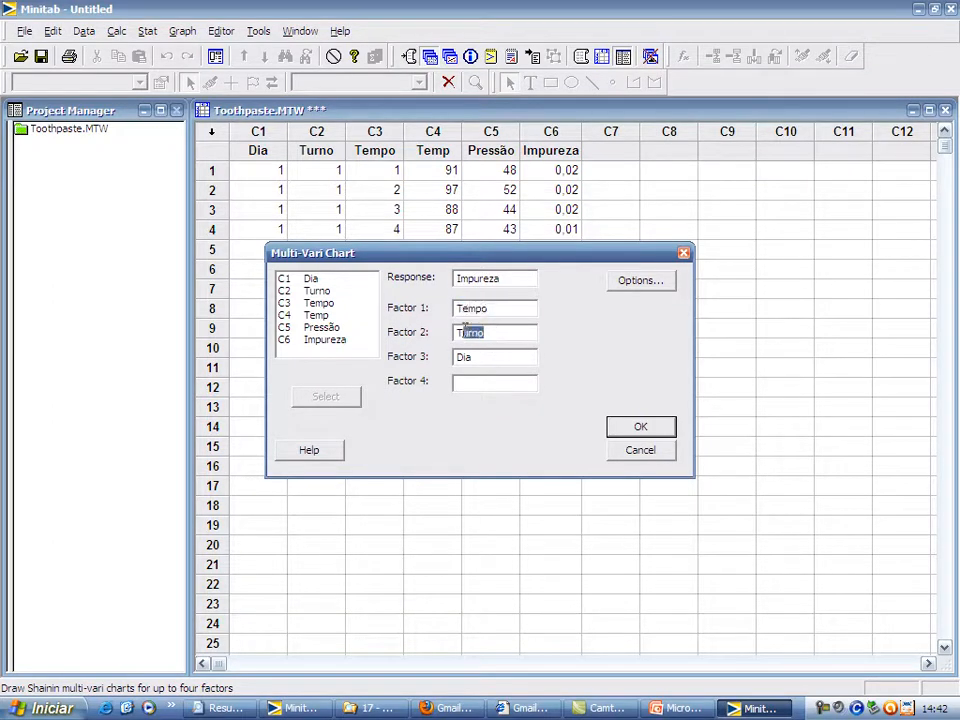
pyautogui.moveTo(483, 360); pyautogui.dragTo(447, 363)
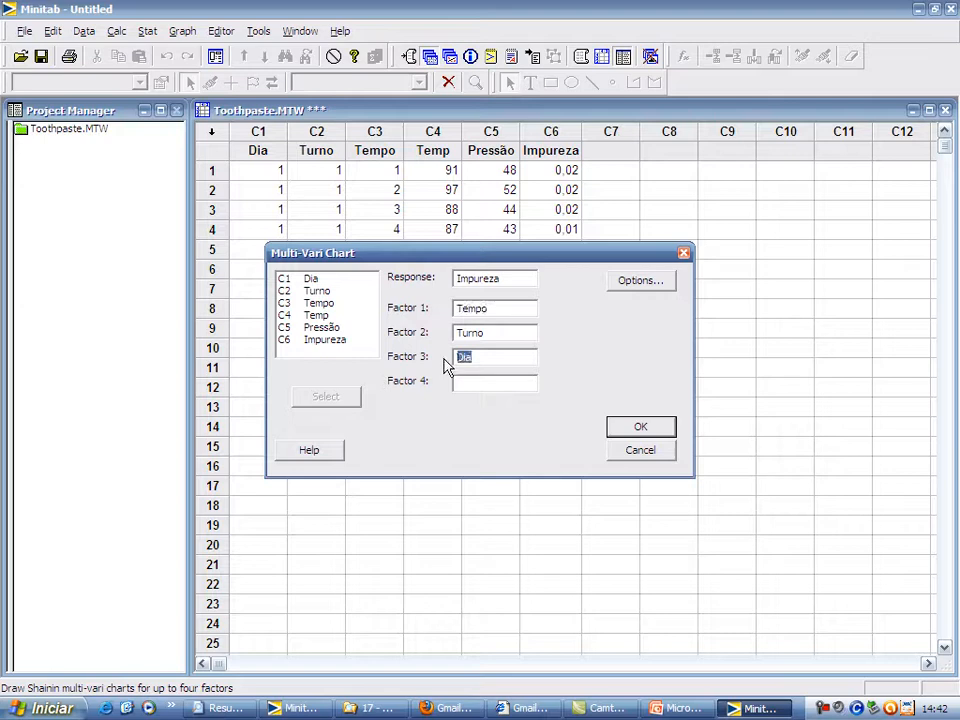
pyautogui.click(645, 428)
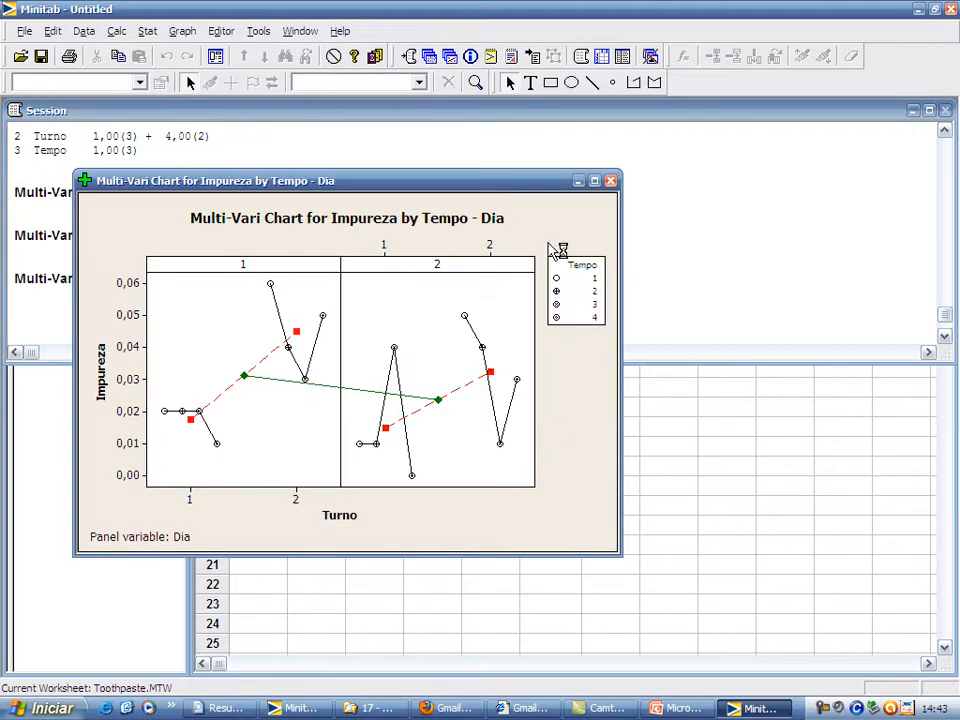
pyautogui.click(594, 181)
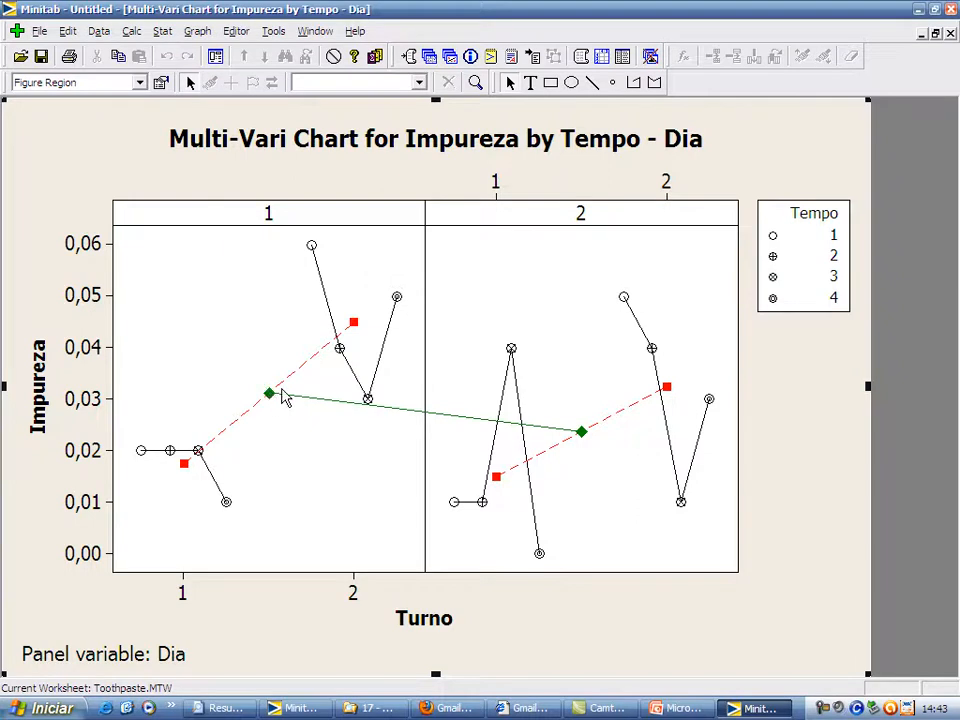
pyautogui.moveTo(584, 433)
pyautogui.moveTo(314, 256)
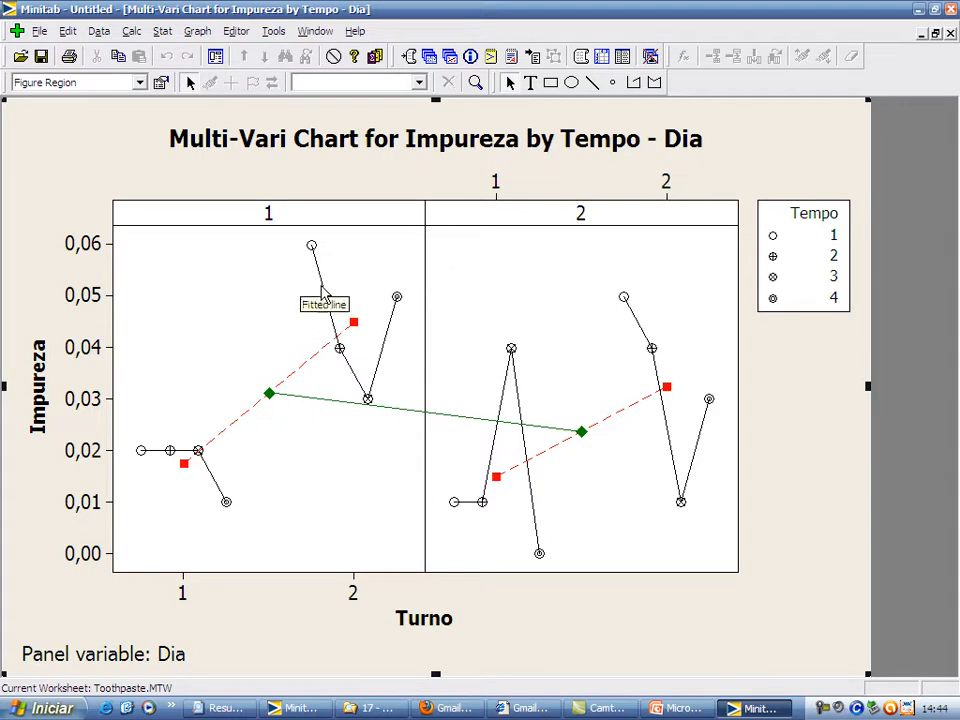